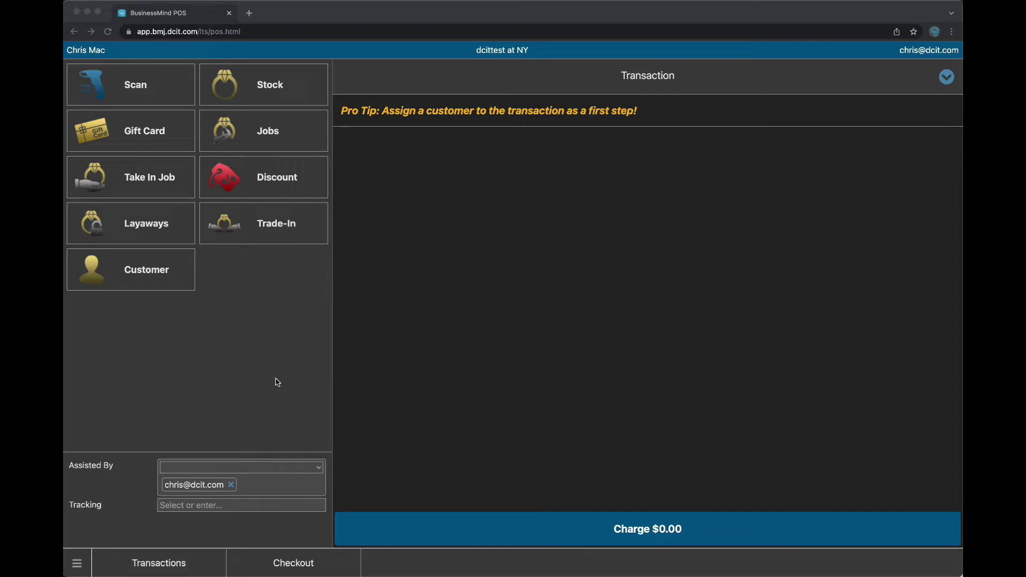
Look up the customer by surname and attach her record to the current transaction.
left_click(146, 270)
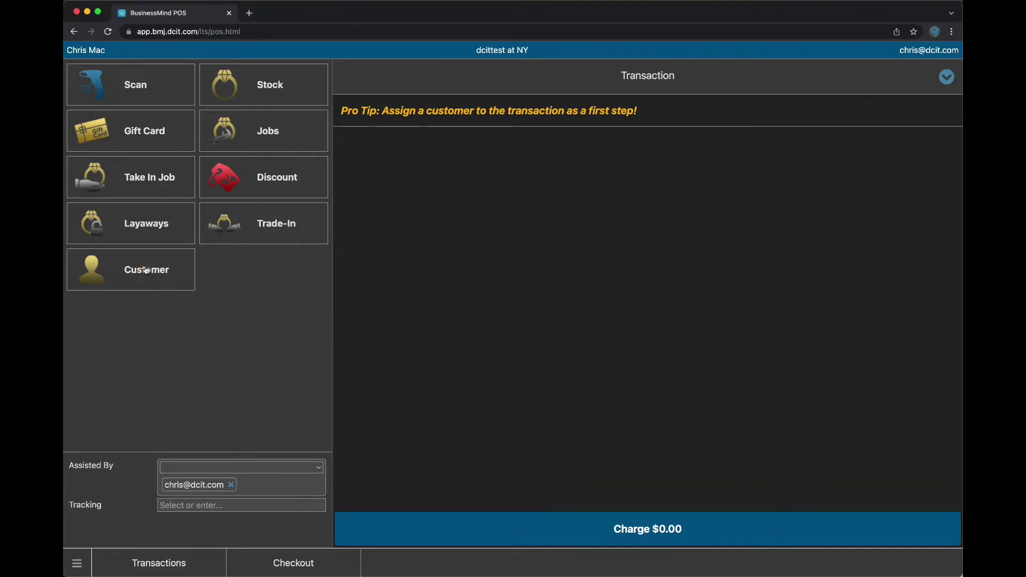
left_click(389, 110)
type("cr")
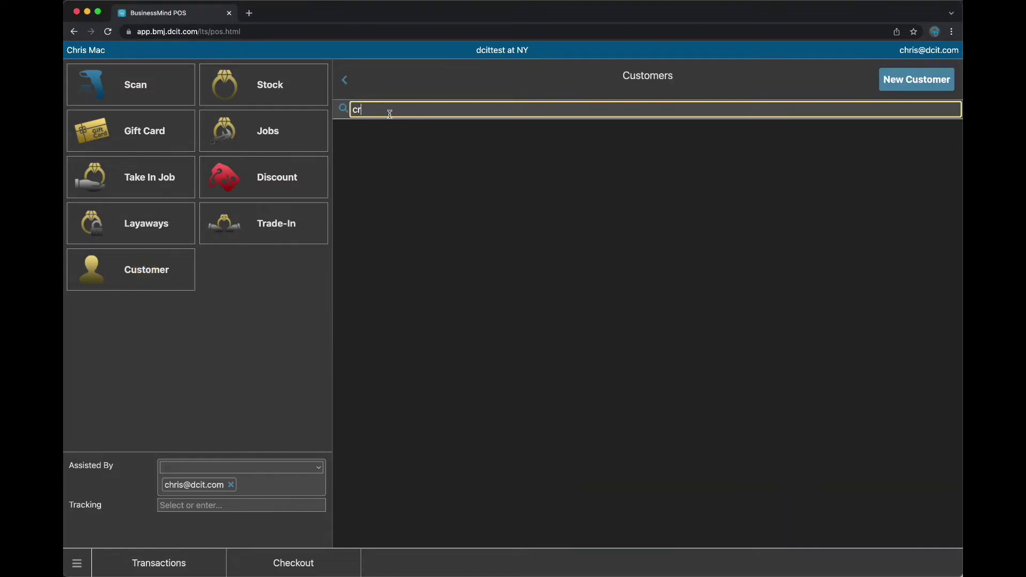
type("usher")
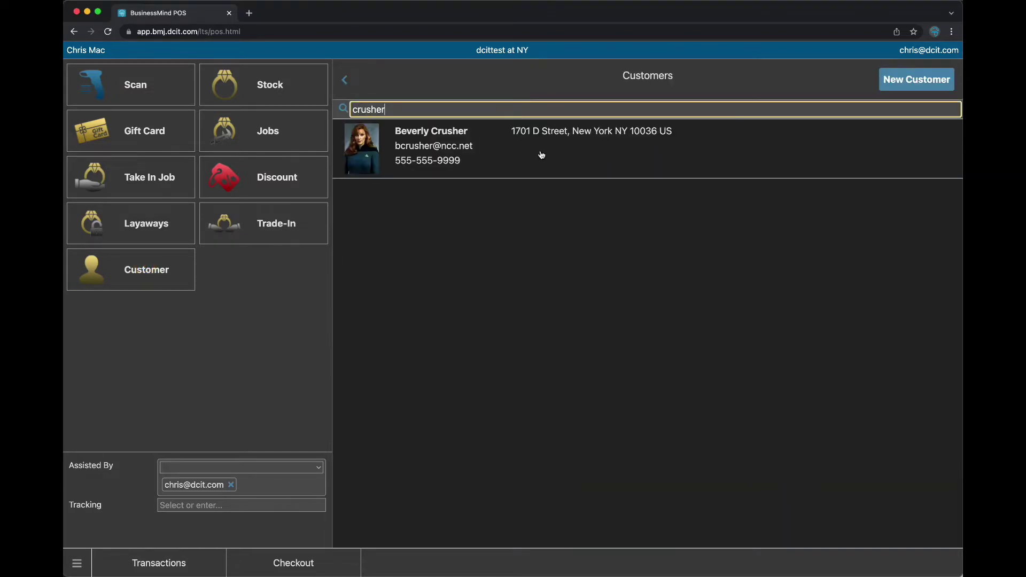
left_click(541, 155)
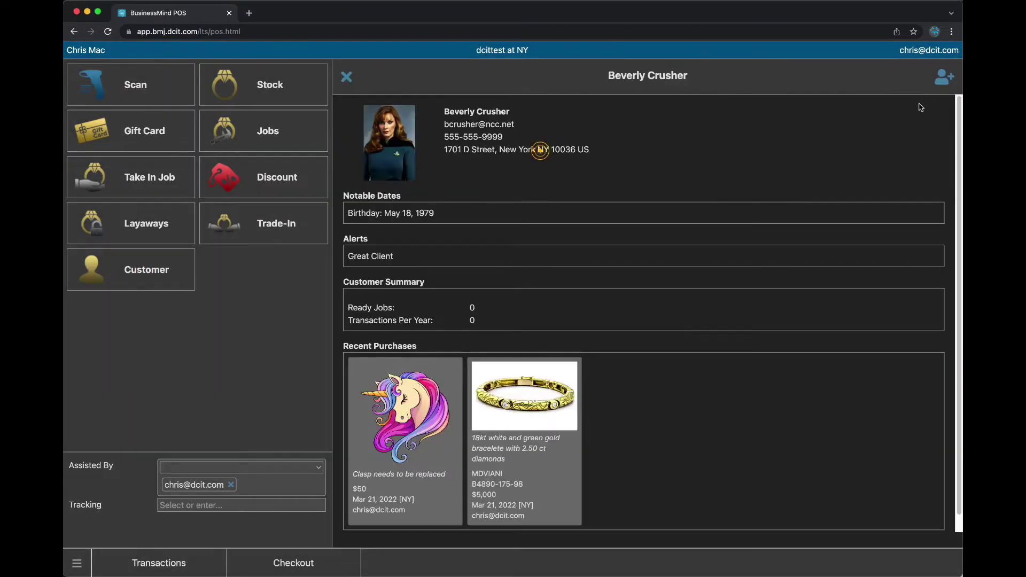
left_click(944, 78)
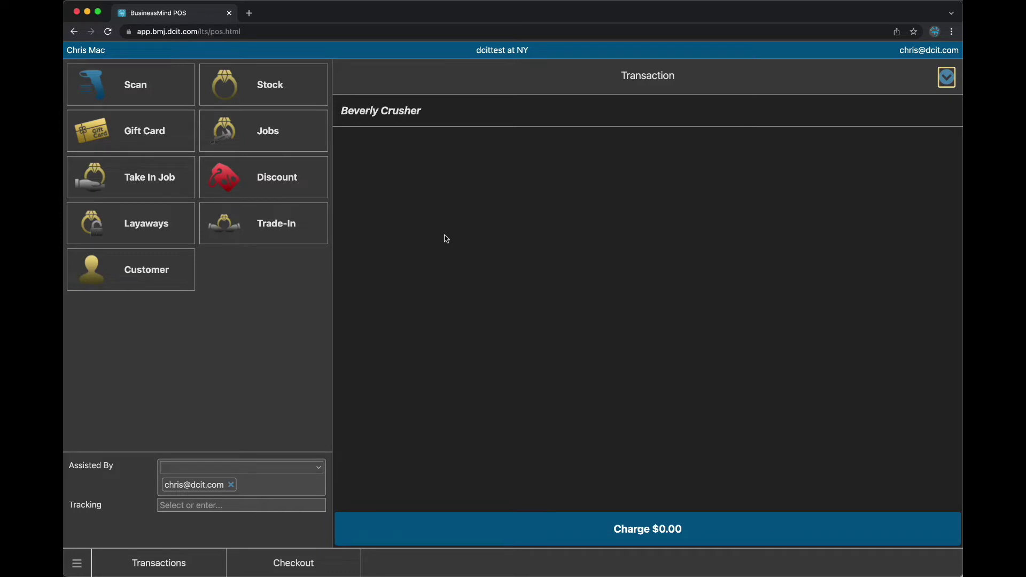
Find stock 'b4890' and add the $5,000 diamond bracelet, item 2060, to the sale.
left_click(273, 85)
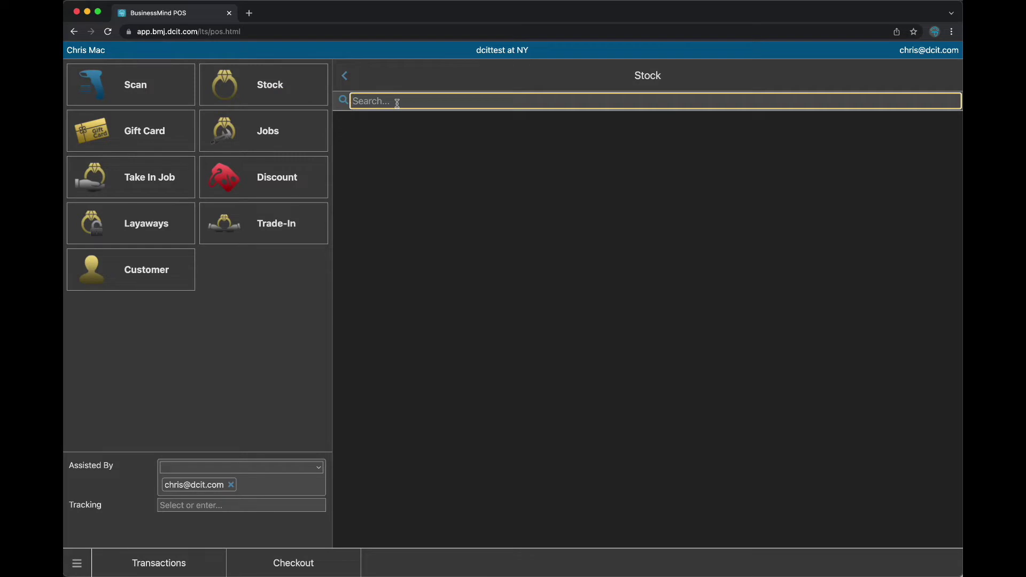
type("b4890")
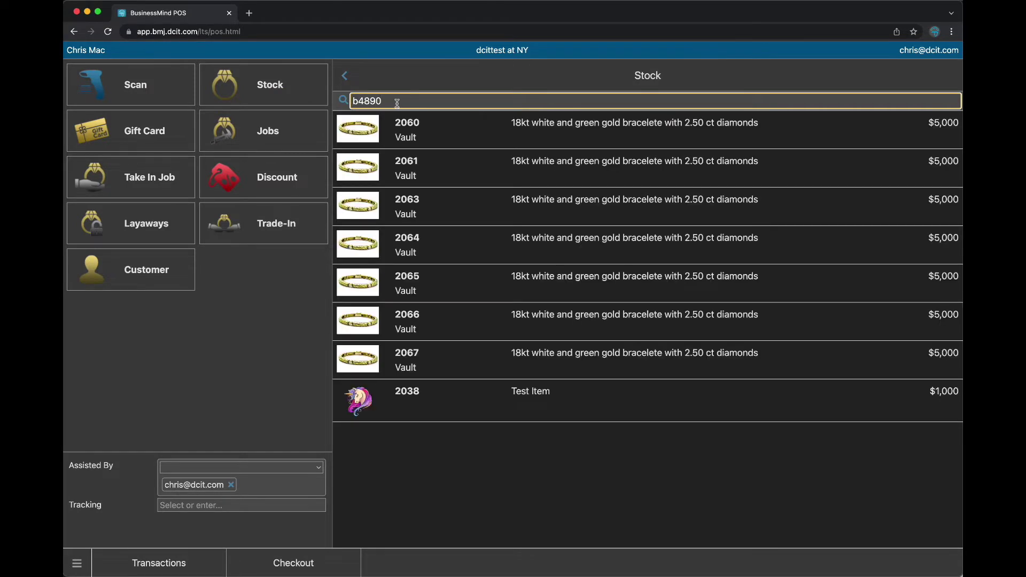
left_click(645, 137)
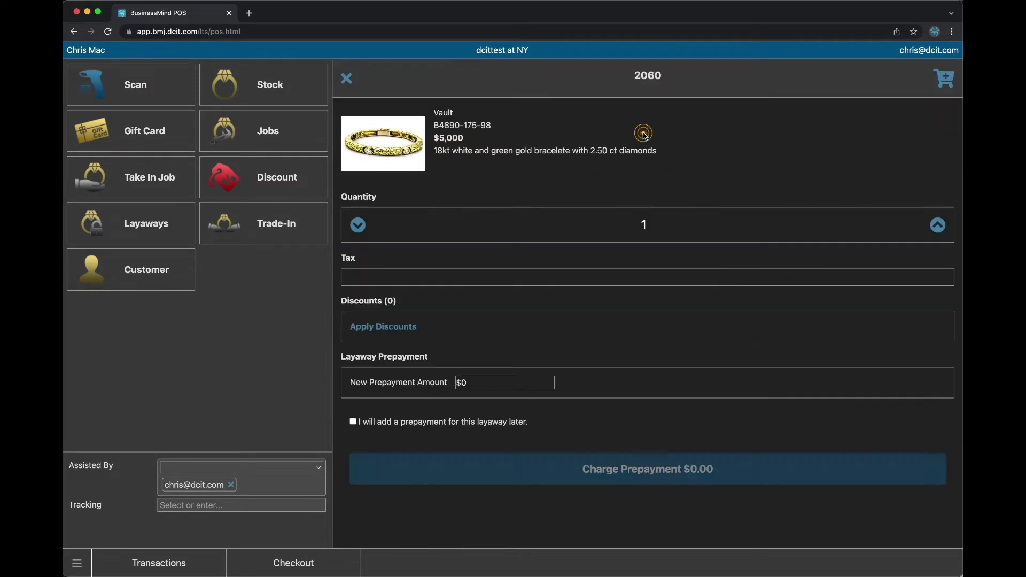
left_click(948, 78)
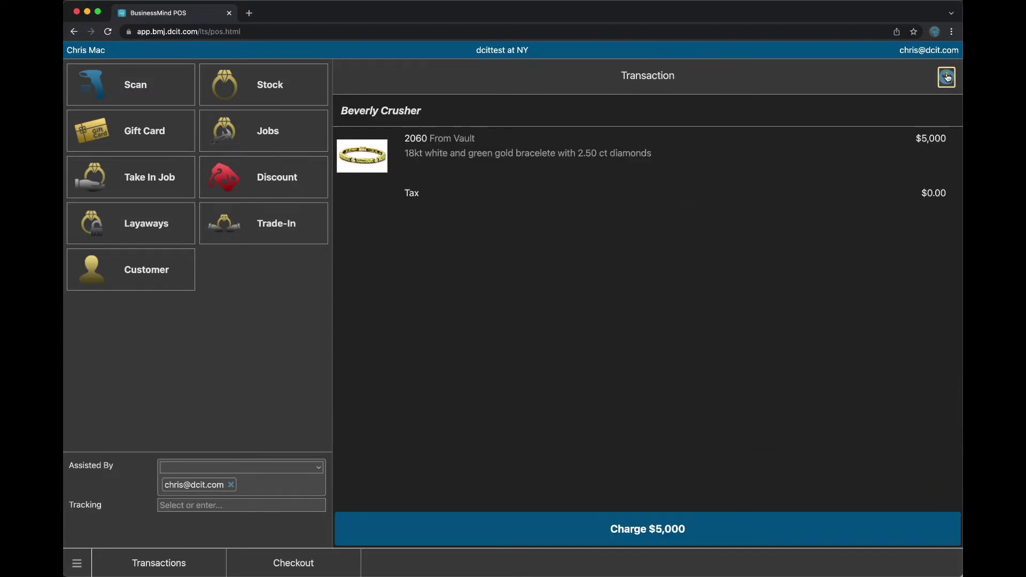
Take in a job: summary 'Necklace needs repair', description 'replace the clasp', tracking Repair.
left_click(137, 186)
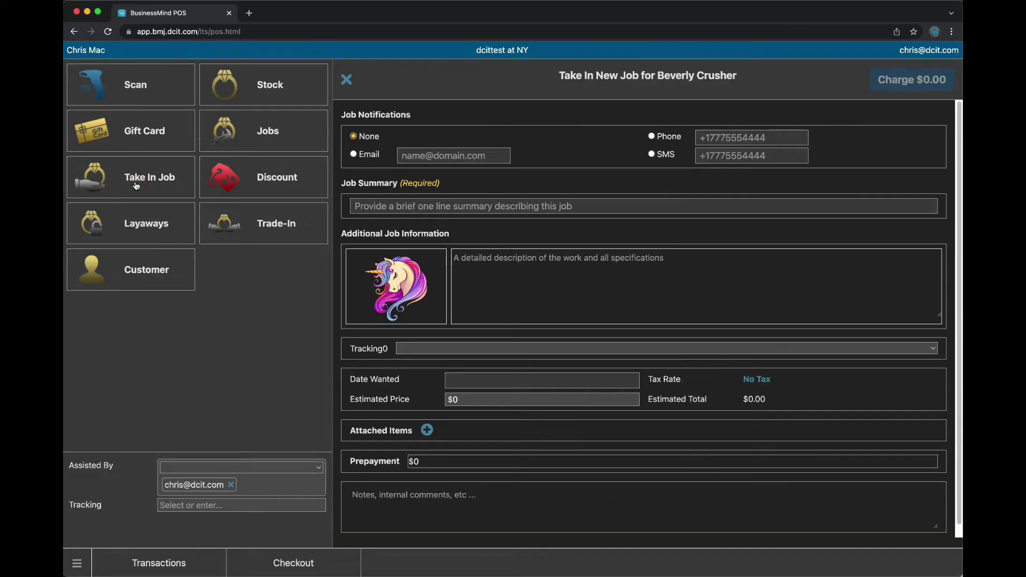
left_click(421, 205)
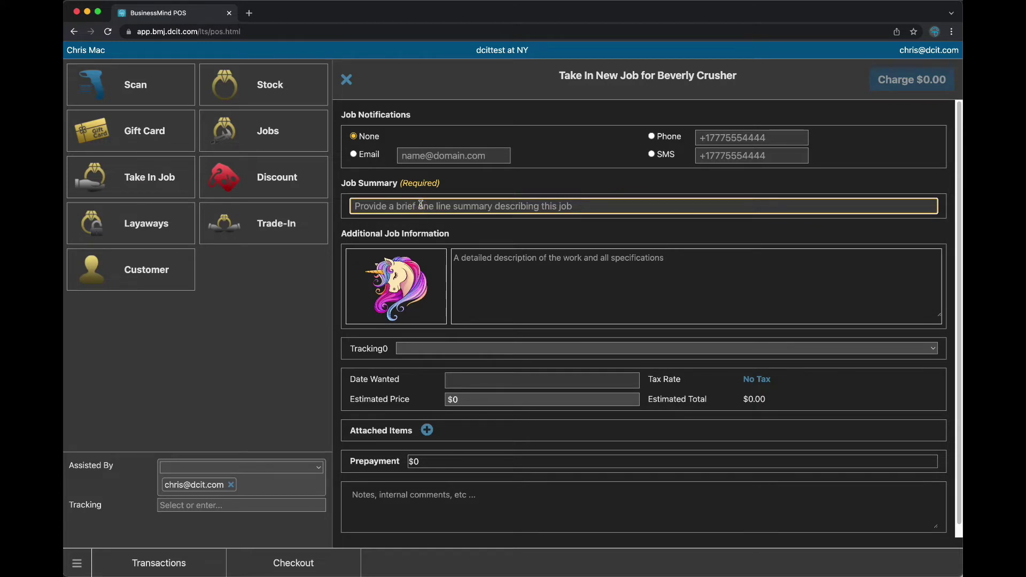
type("Ne")
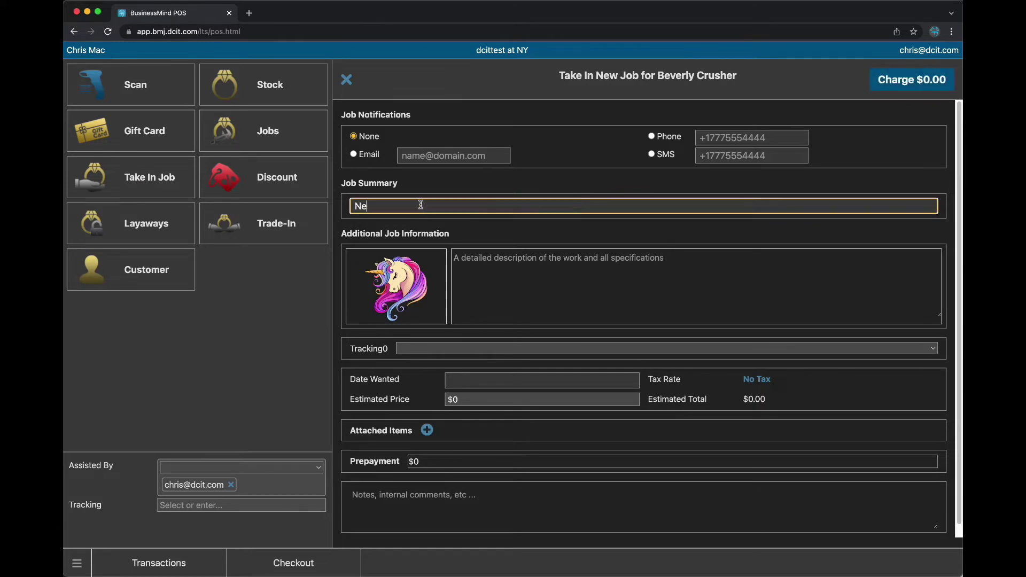
type("cklace needs repair")
left_click(538, 288)
type("repla")
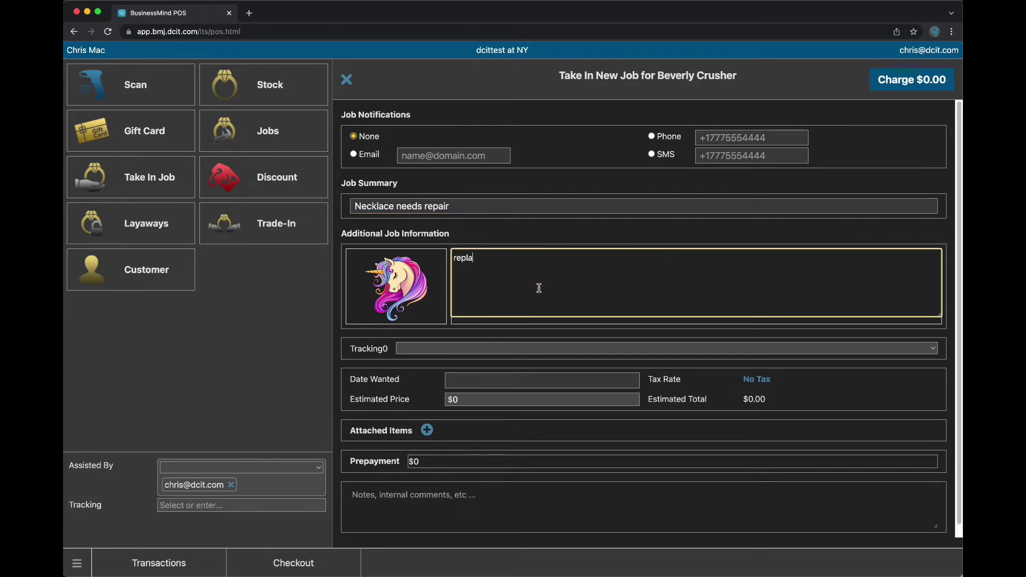
type("ce the clasp")
left_click(425, 350)
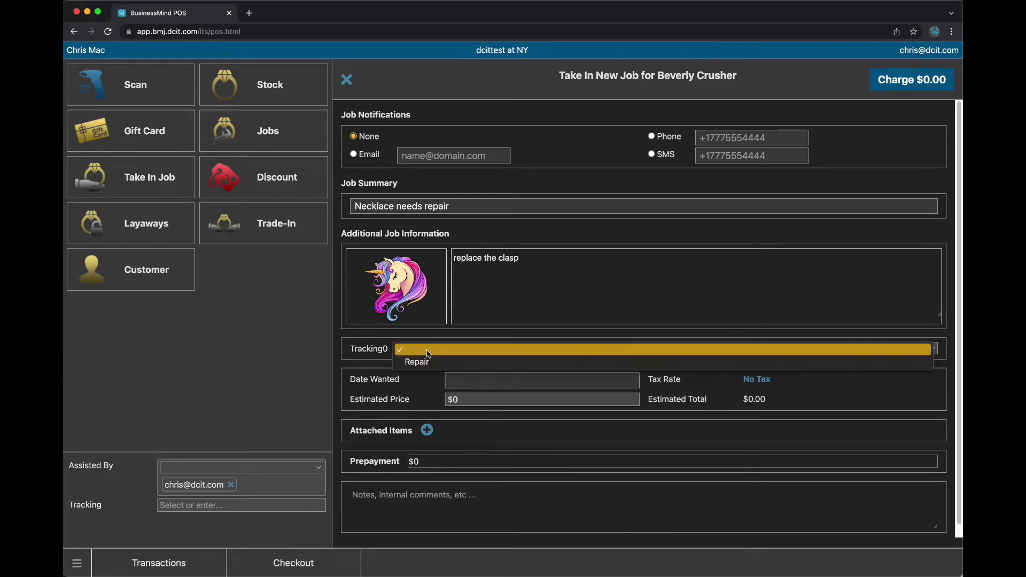
left_click(426, 363)
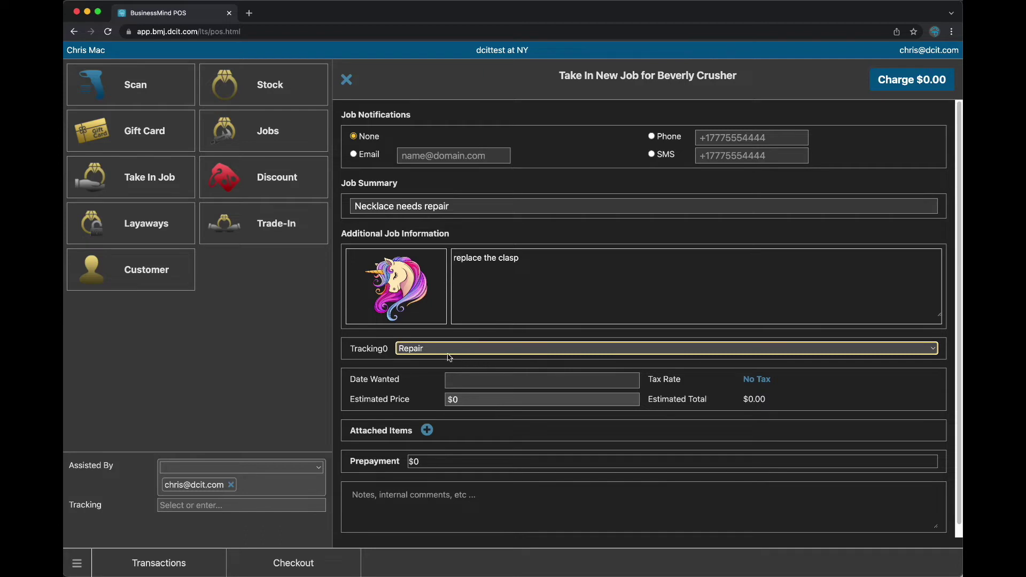
left_click(464, 380)
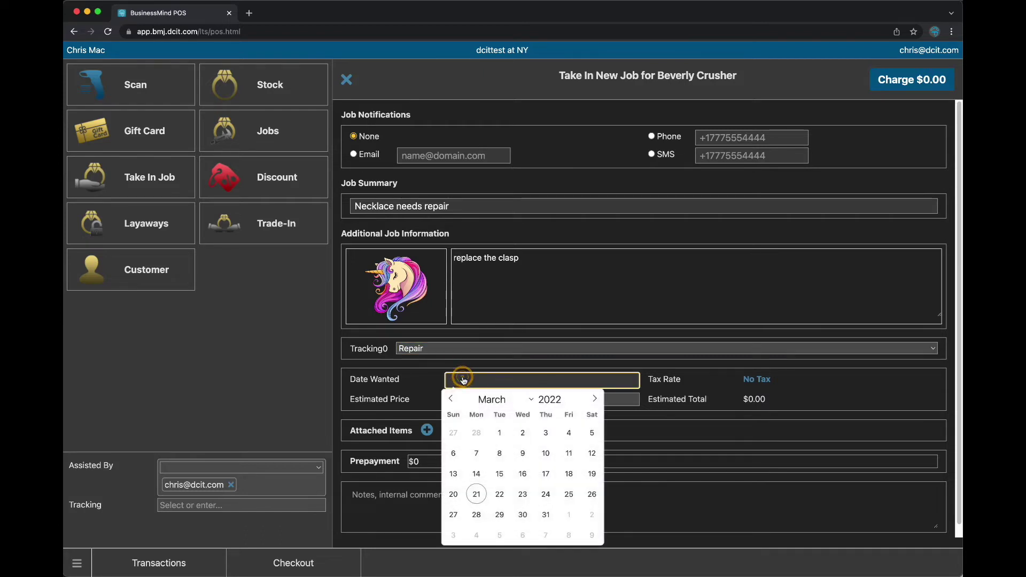
Set the job wanted by 2022-03-23, with a $50 estimated price and $50 prepayment.
left_click(523, 496)
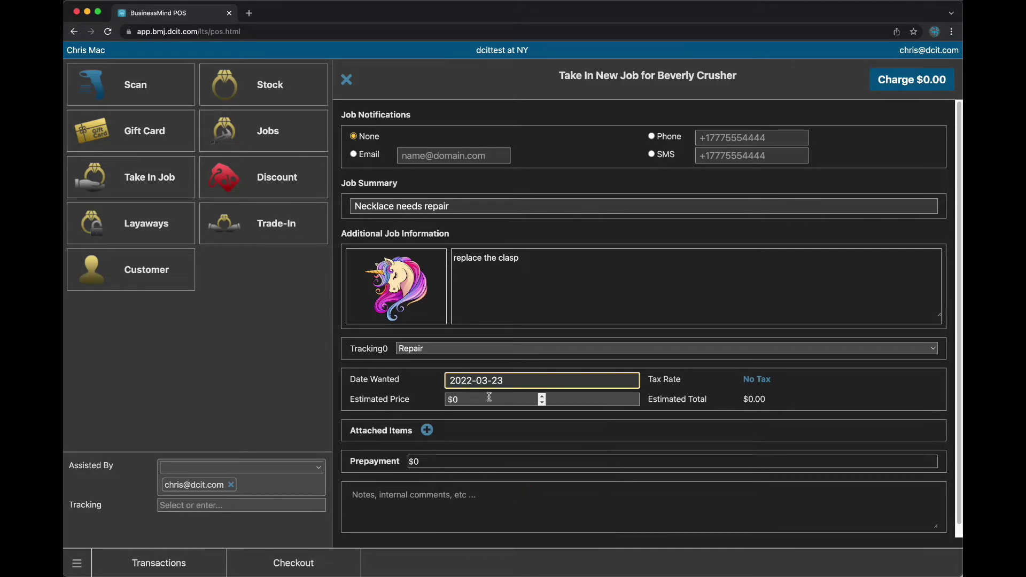
left_click_drag(473, 399, 398, 393)
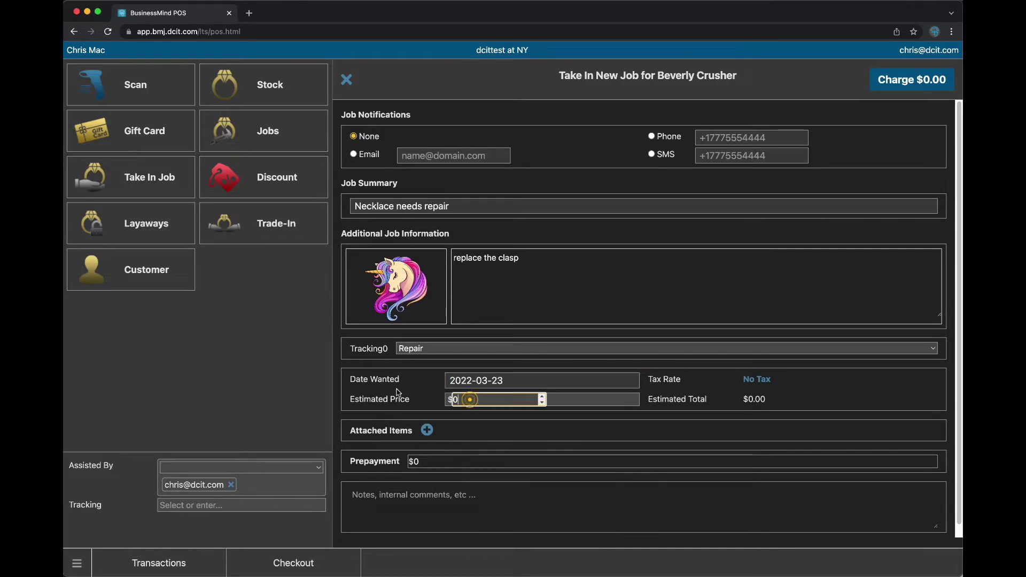
type("50")
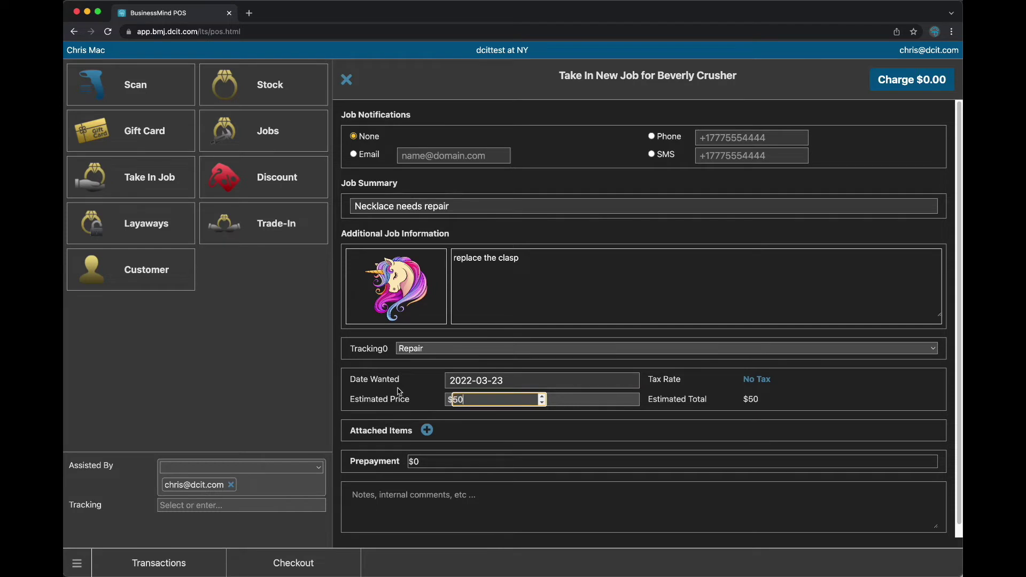
key("Tab")
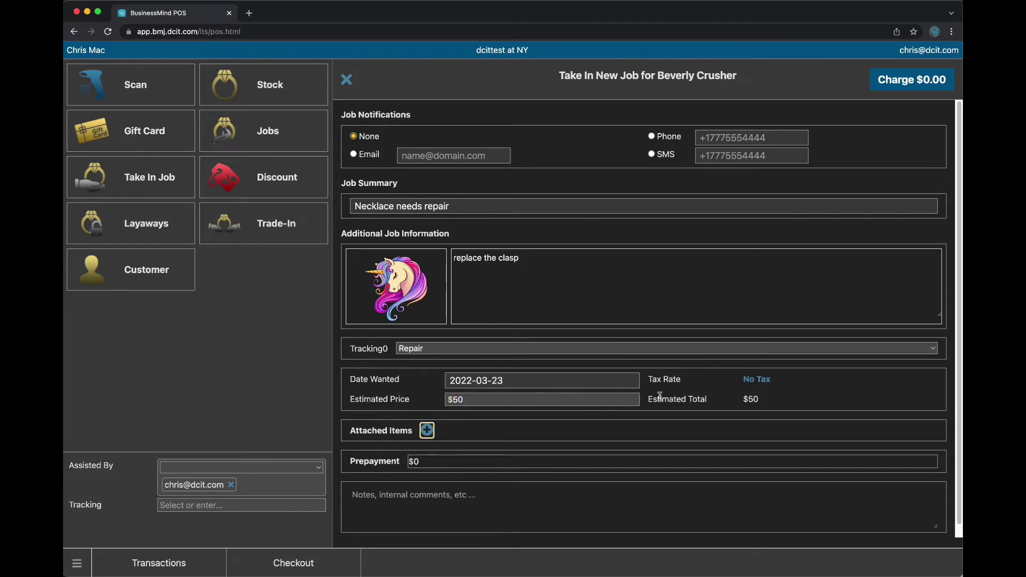
left_click_drag(434, 461, 397, 458)
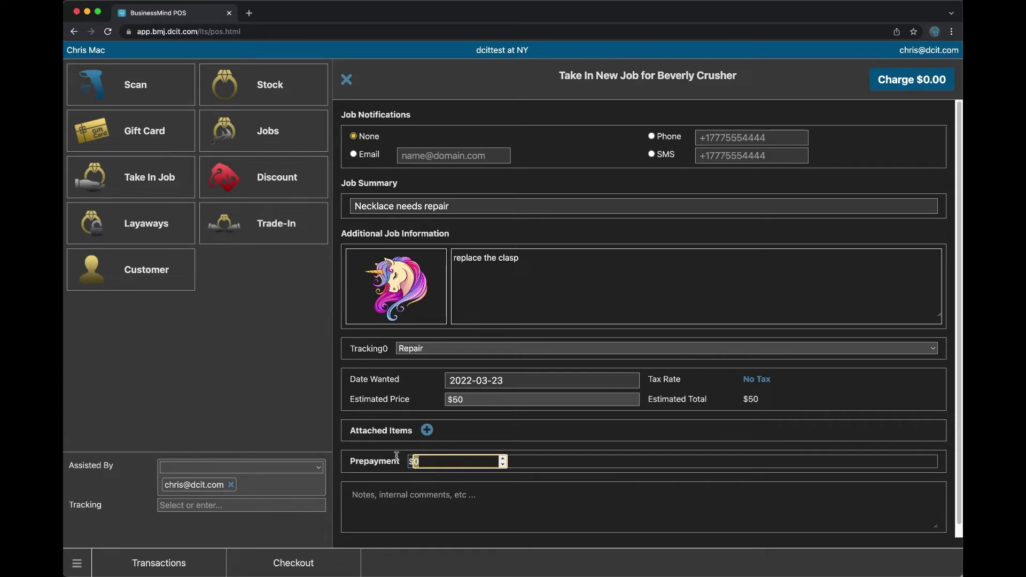
type("50")
key("Tab")
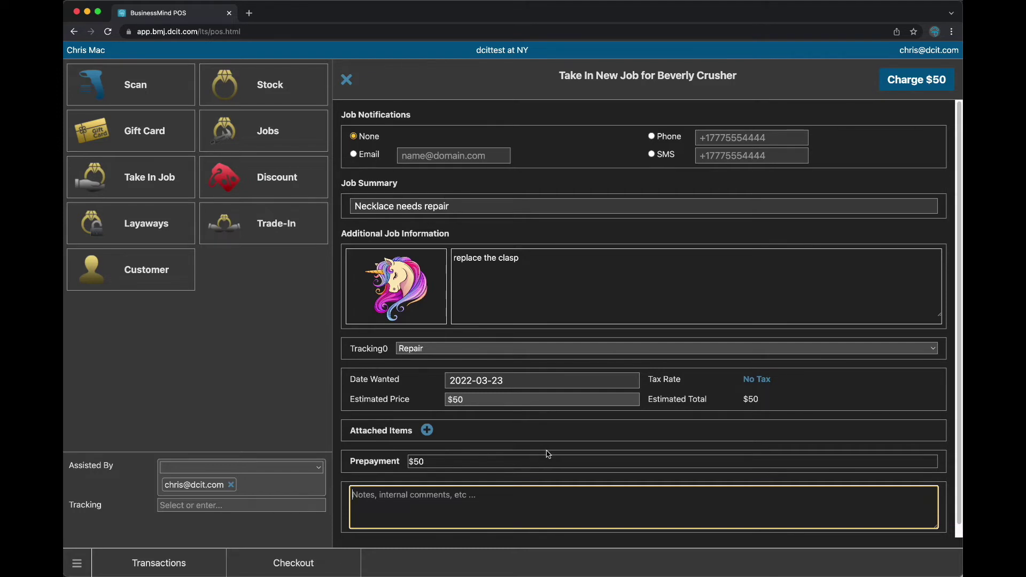
Charge the $50 repair deposit and pay it in cash.
left_click(910, 81)
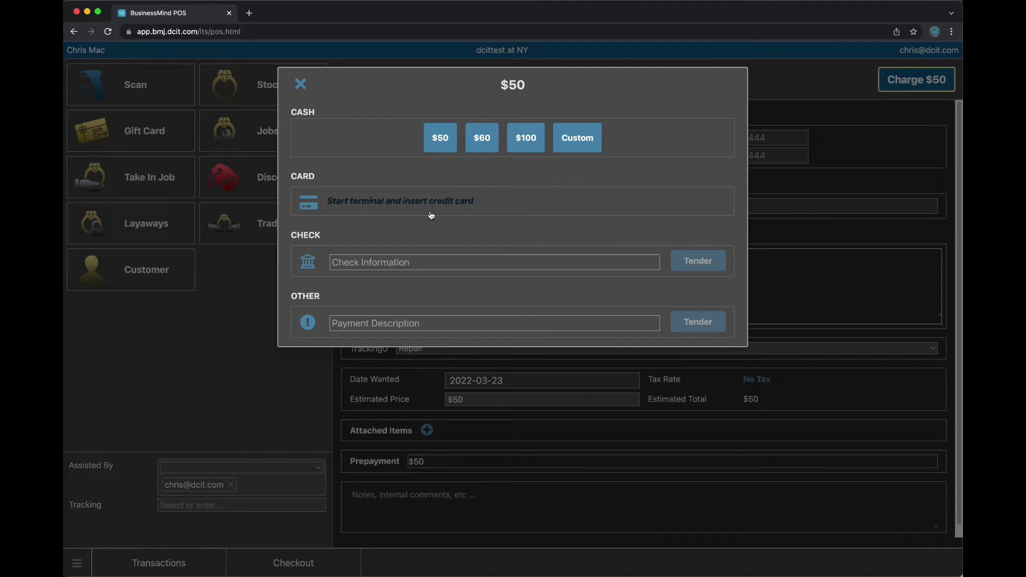
left_click(651, 325)
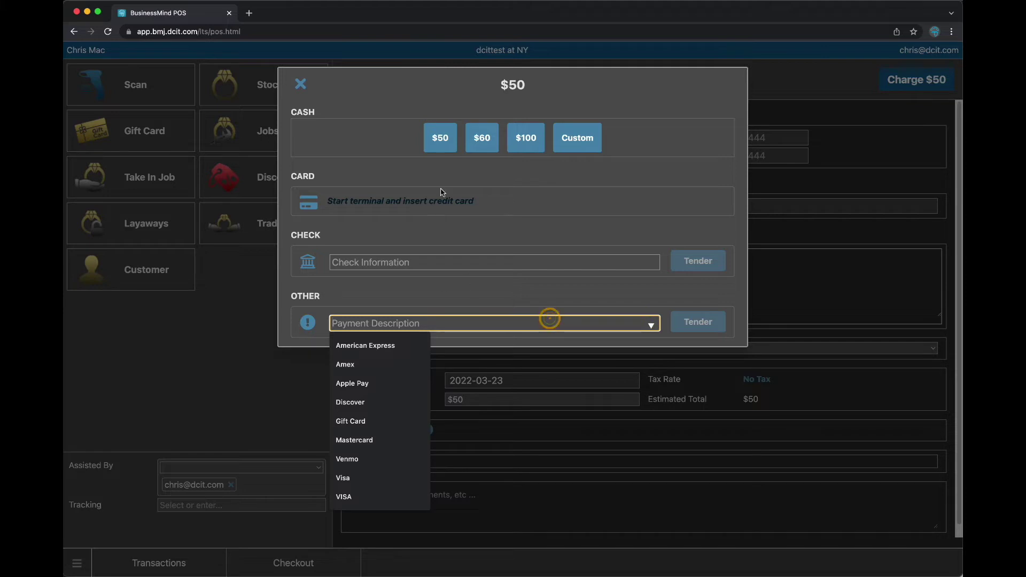
left_click(408, 170)
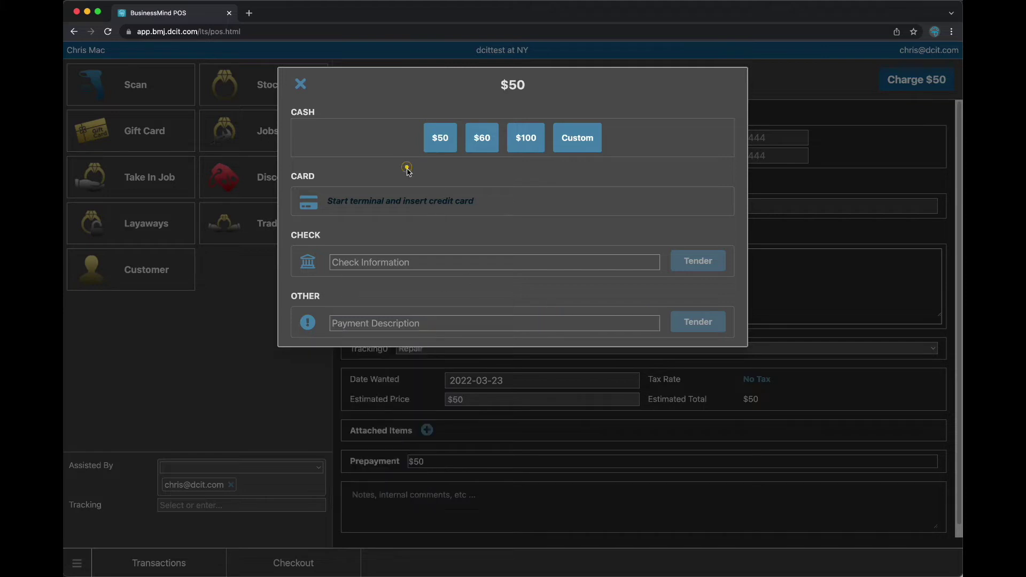
left_click(439, 140)
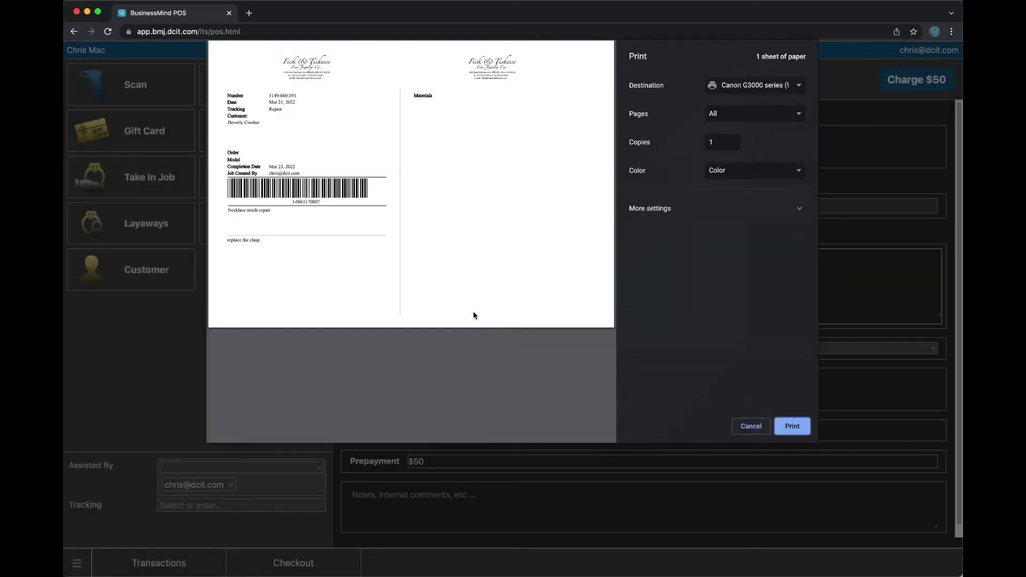
Skip printing the job ticket and the deposit receipt, reaching the $50 All Done confirmation.
left_click(751, 426)
left_click(411, 253)
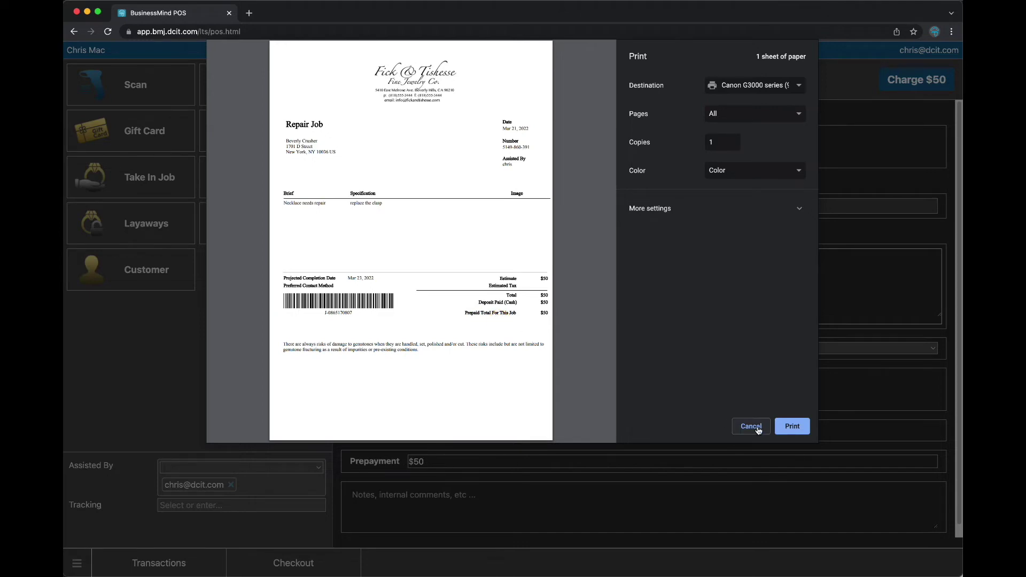
left_click(759, 431)
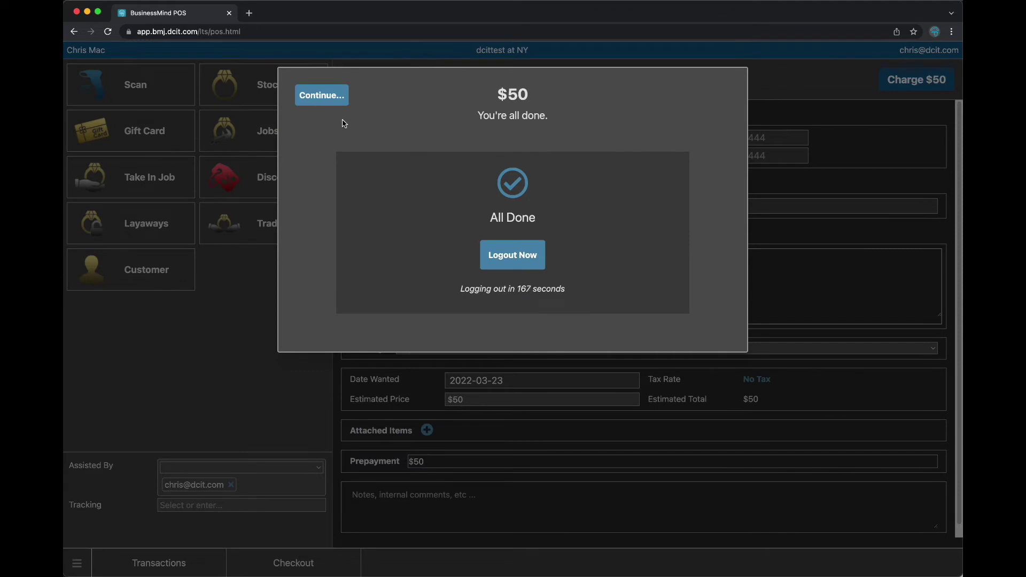
Continue back to the sale holding the $5,000 bracelet, item 2060.
left_click(321, 95)
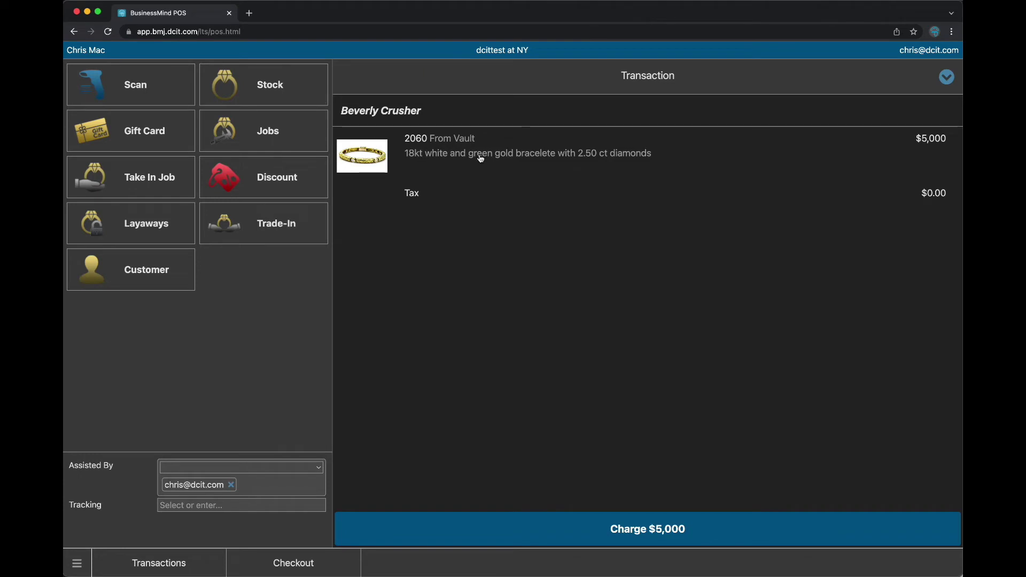
Charge the $5,000 bracelet sale to a credit card.
left_click(643, 534)
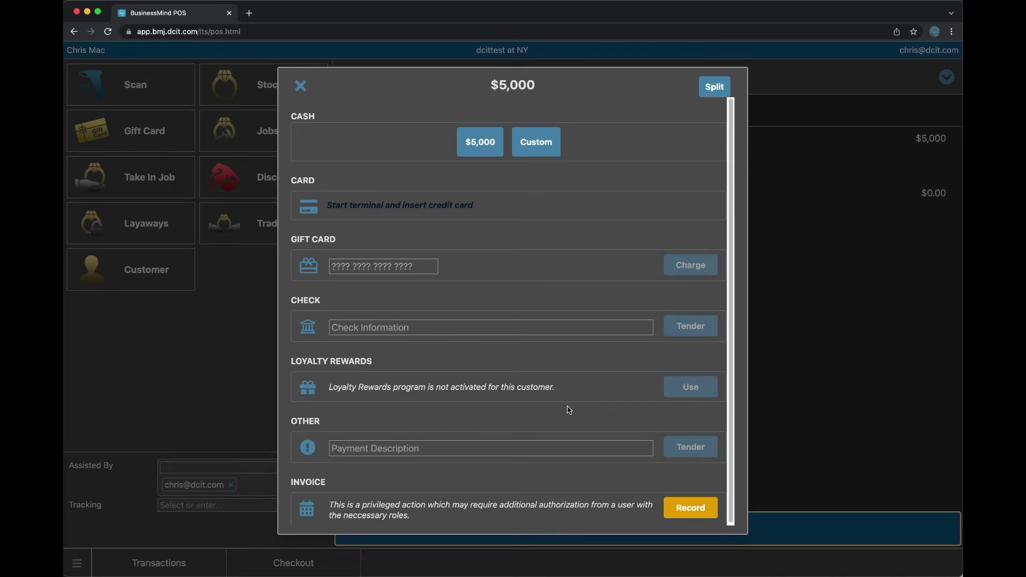
left_click(430, 207)
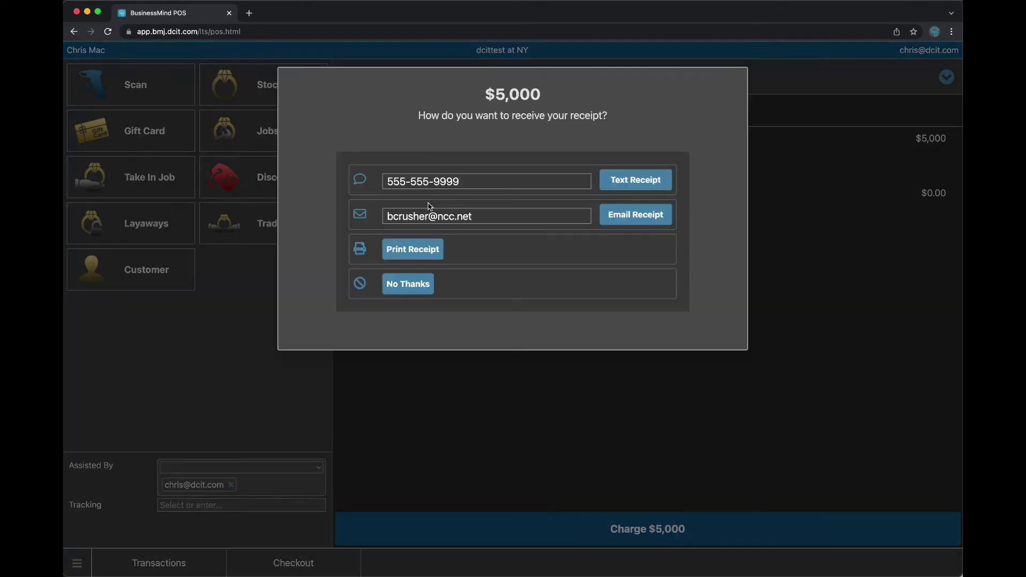
Request the bracelet sale receipt, then cancel its print preview.
left_click(407, 252)
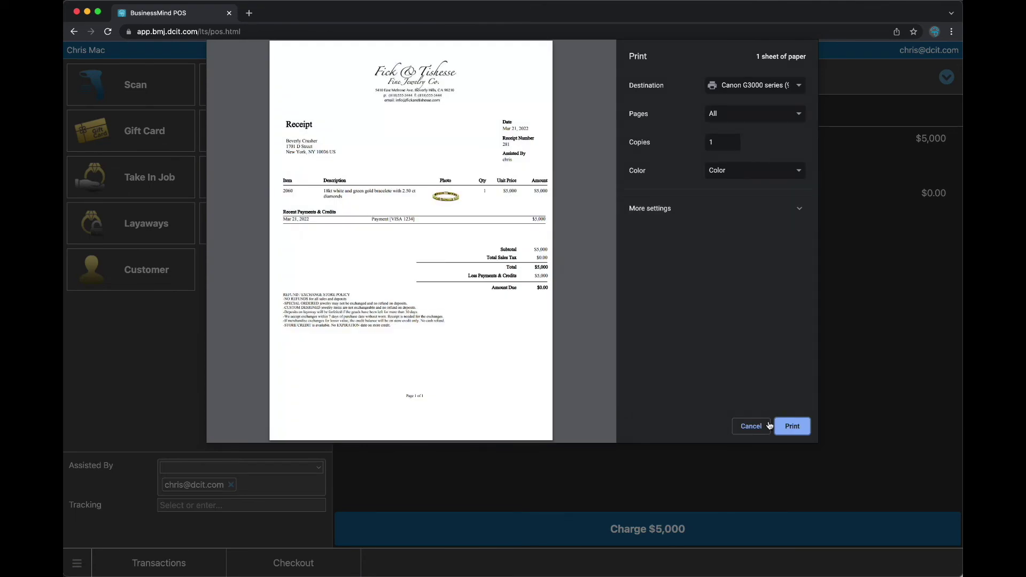
left_click(747, 427)
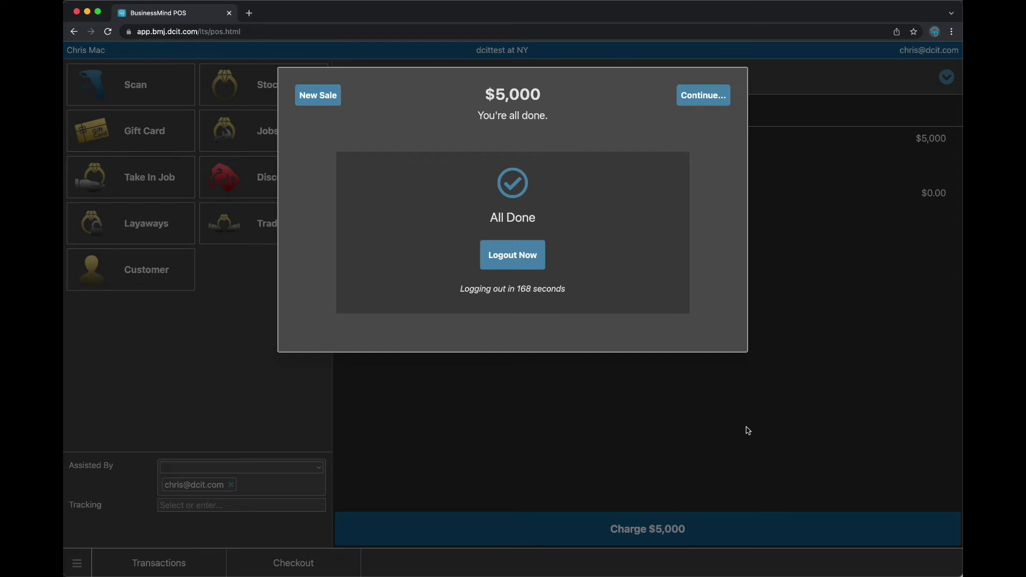
Choose New Sale to reset the POS to an empty $0.00 transaction.
left_click(310, 95)
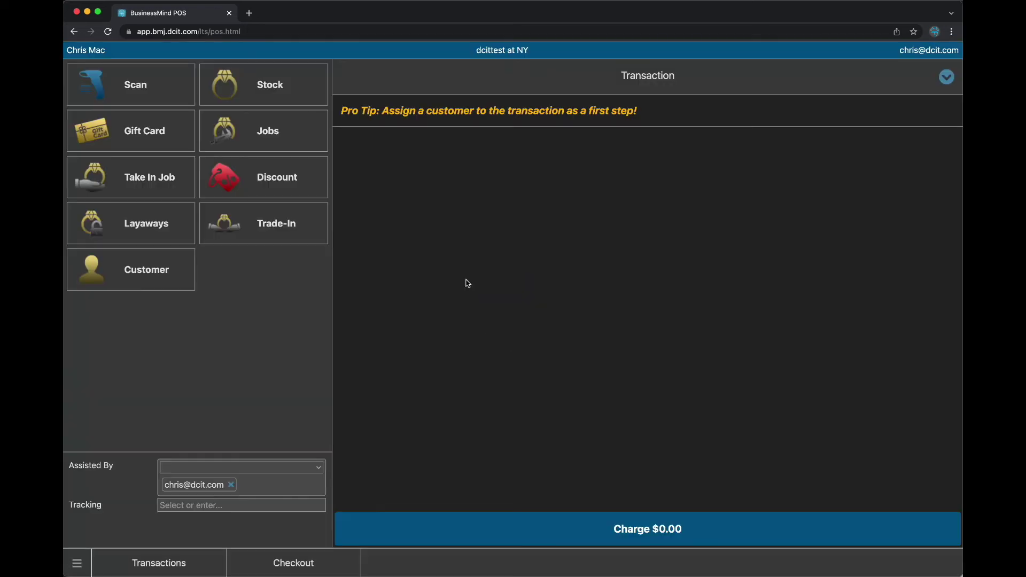